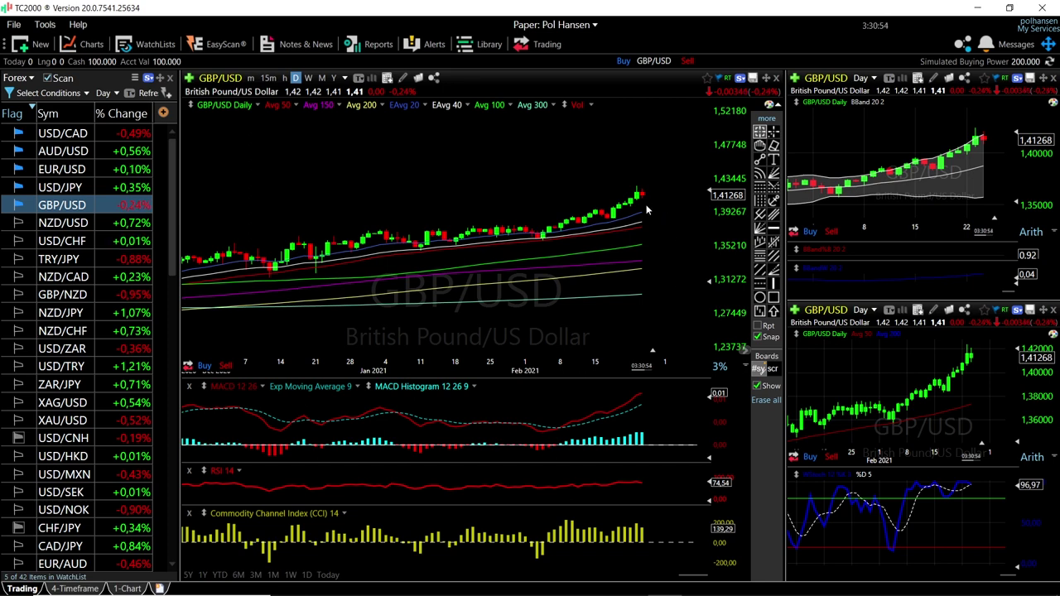
# Step: Zoom the GBP/USD main chart in on the most recent daily candles
pyautogui.scroll(5, 646, 209)
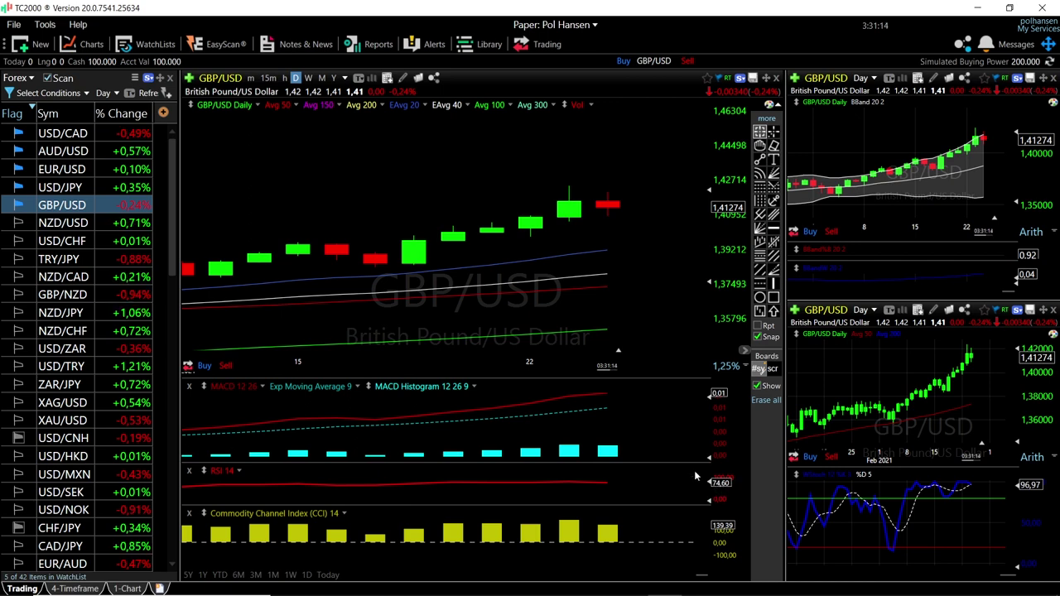
# Step: Place GBP/USD horizontal lines at 1.39133 and 1.37320, zooming the chart out after each
pyautogui.click(634, 248)
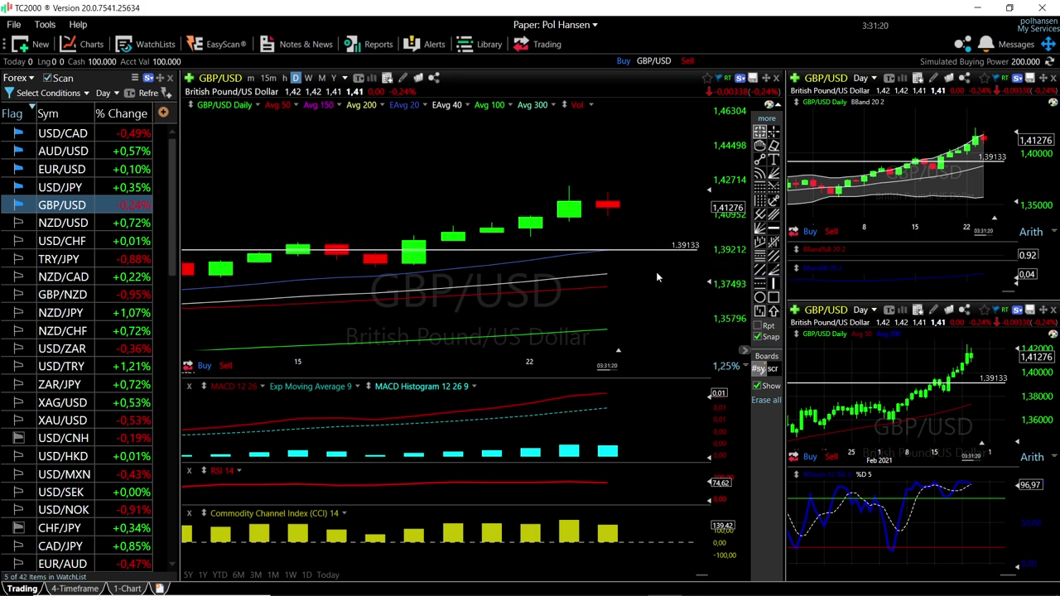
pyautogui.scroll(-2, 658, 273)
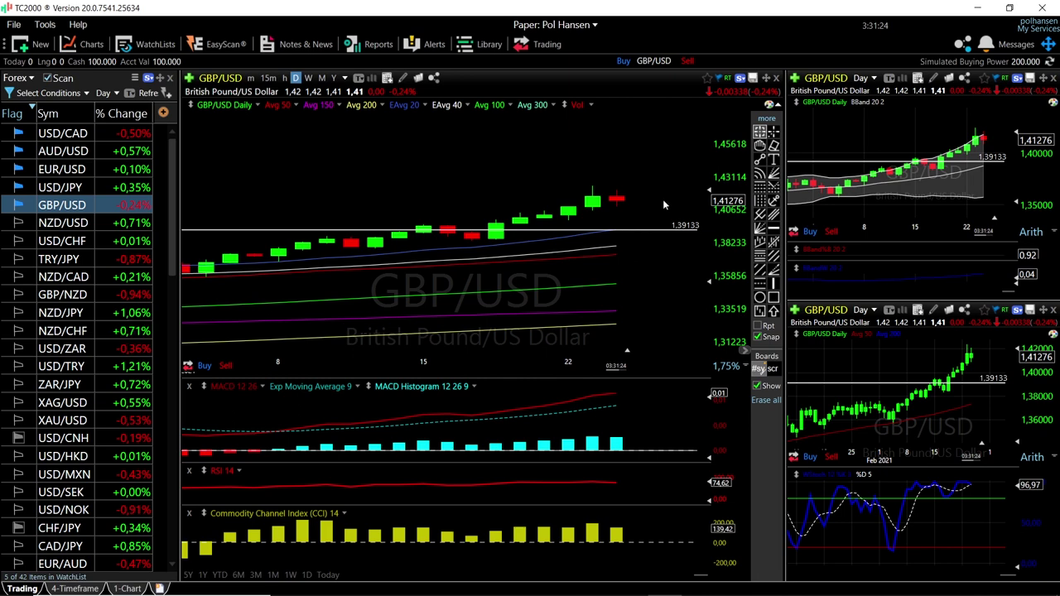
pyautogui.click(773, 228)
pyautogui.click(622, 255)
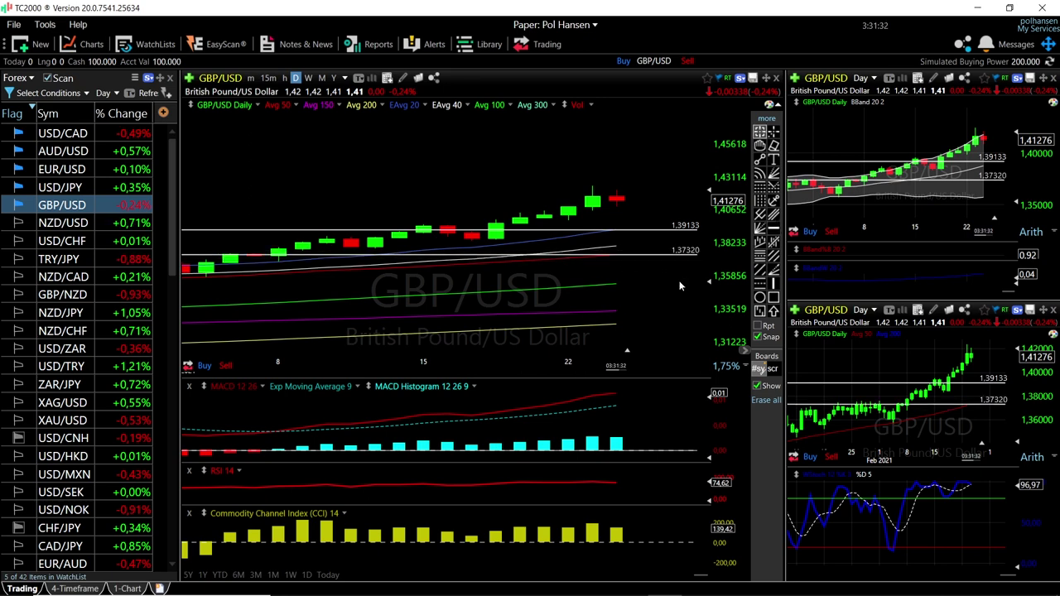
pyautogui.scroll(-2, 634, 273)
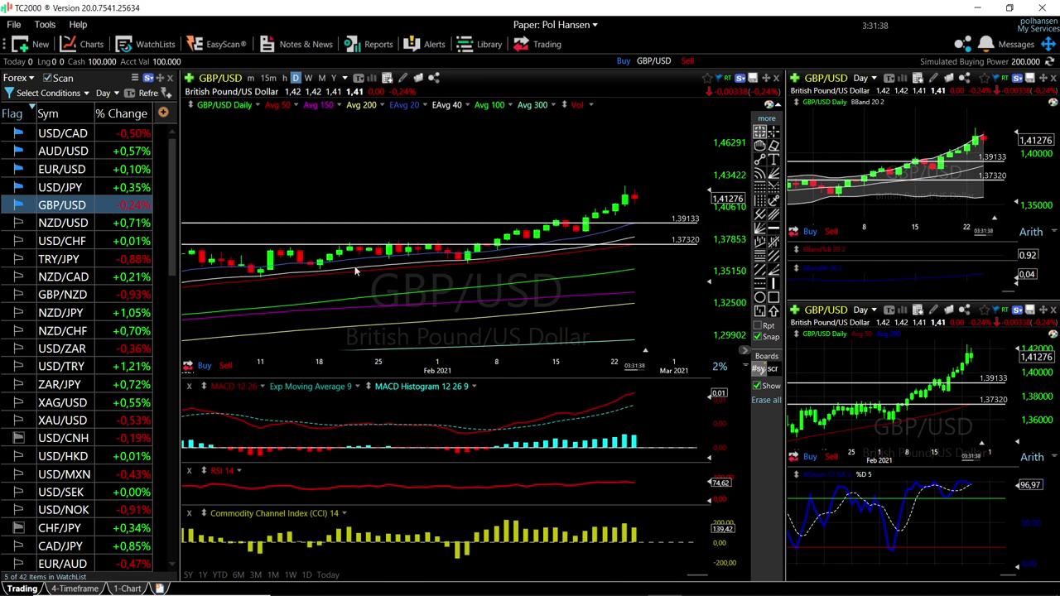
pyautogui.scroll(-2, 660, 287)
pyautogui.scroll(-3, 661, 287)
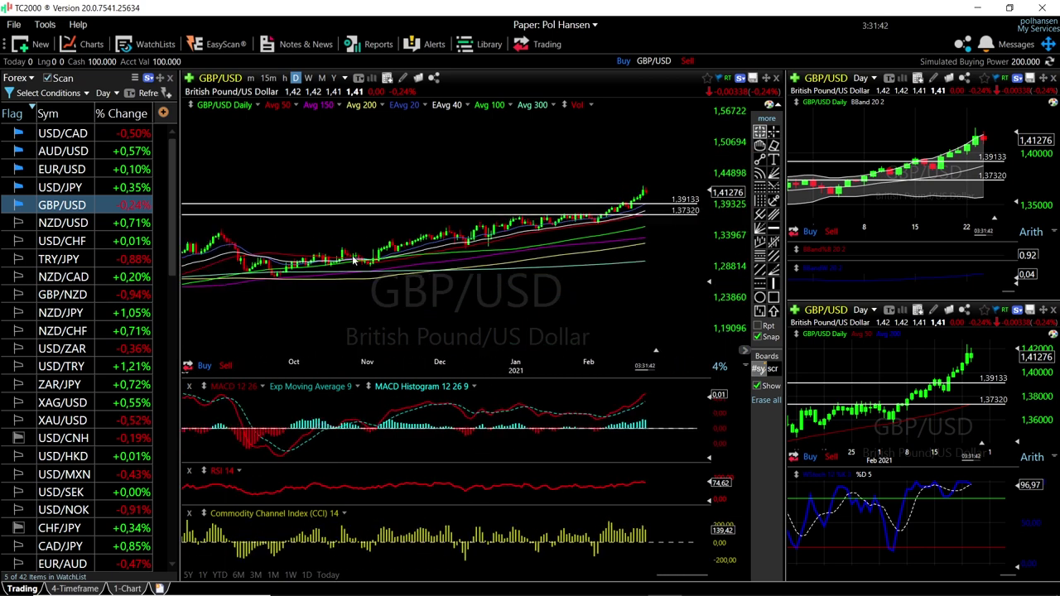
pyautogui.click(274, 273)
pyautogui.click(274, 272)
pyautogui.scroll(3, 654, 248)
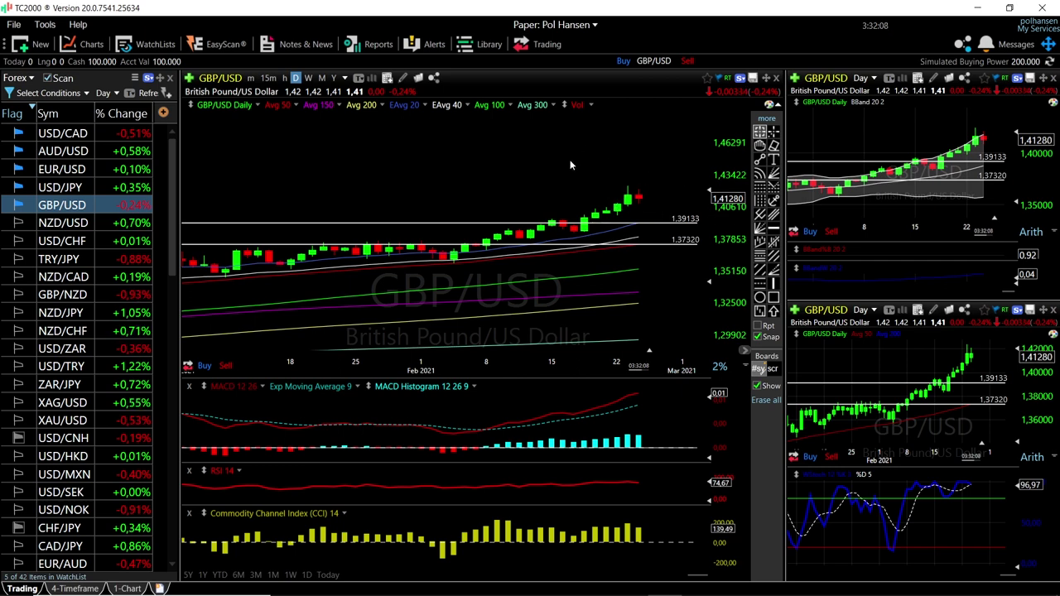
# Step: Load USD/JPY on all charts, zoom in and out to review it, then select EUR/USD
pyautogui.click(91, 187)
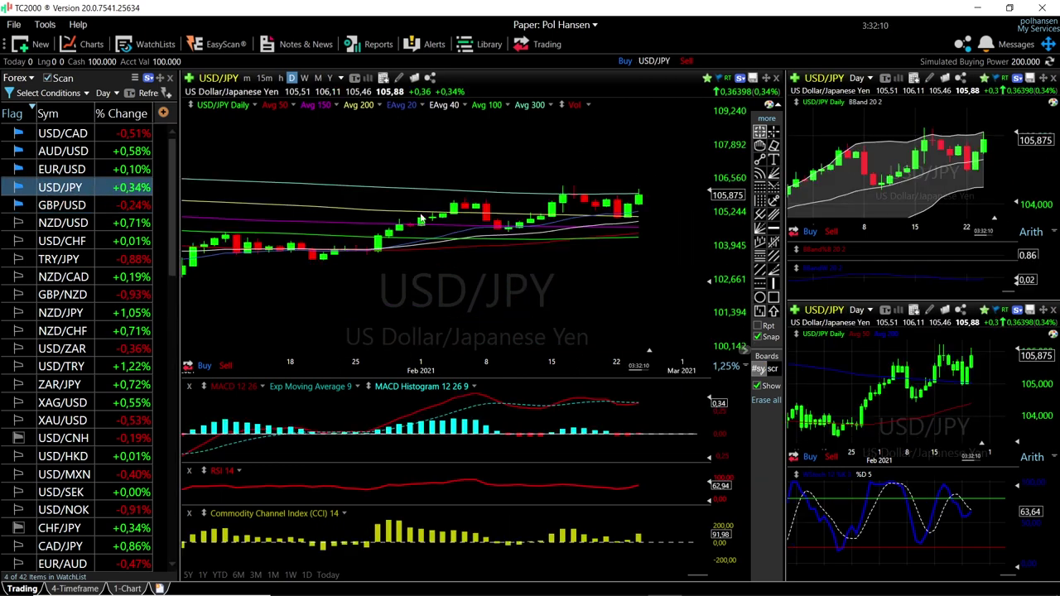
pyautogui.scroll(3, 613, 219)
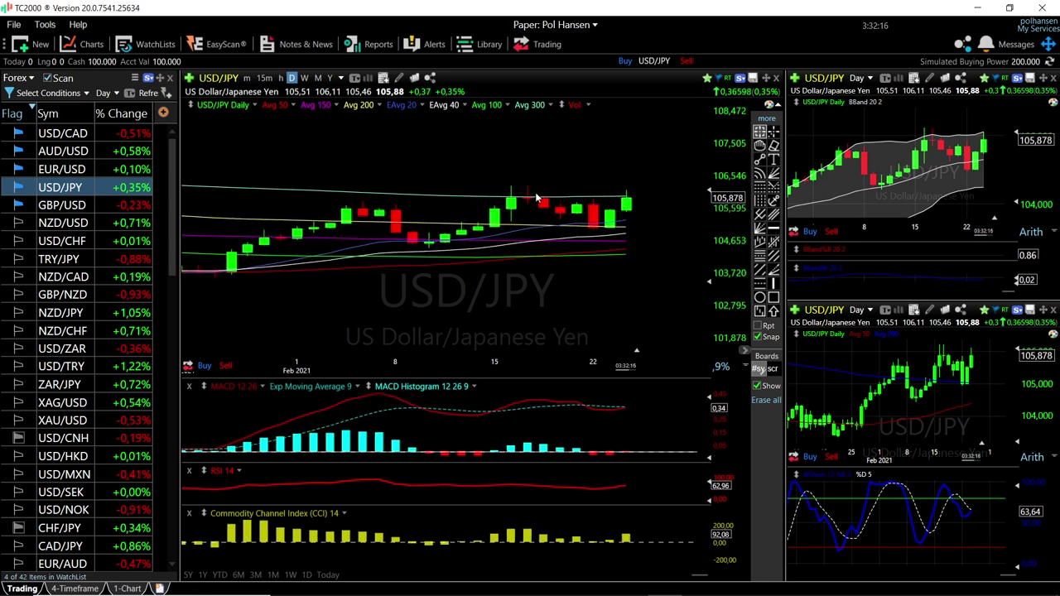
pyautogui.scroll(-4, 640, 203)
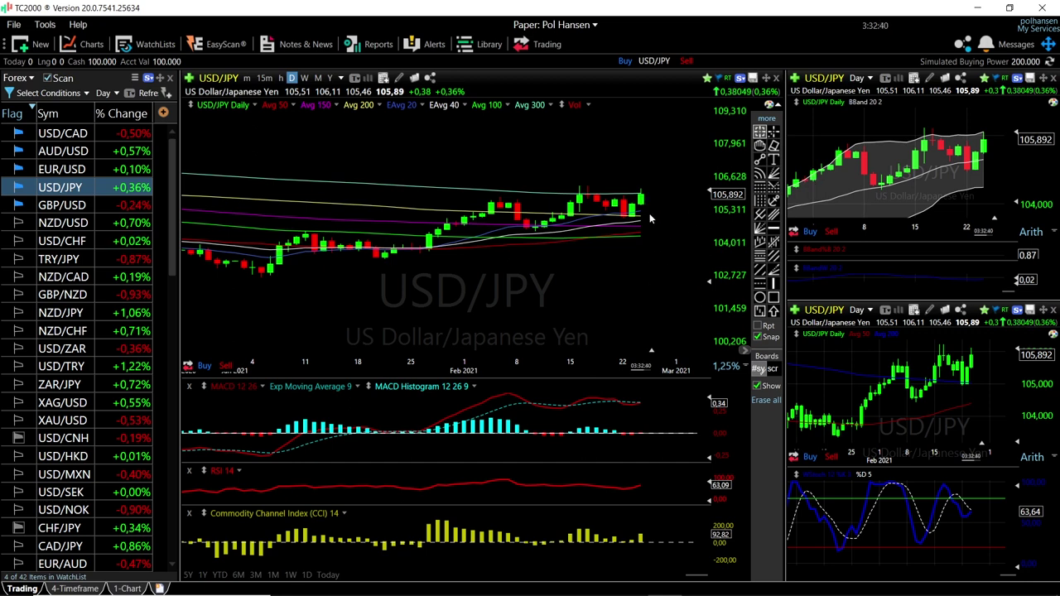
pyautogui.scroll(4, 649, 213)
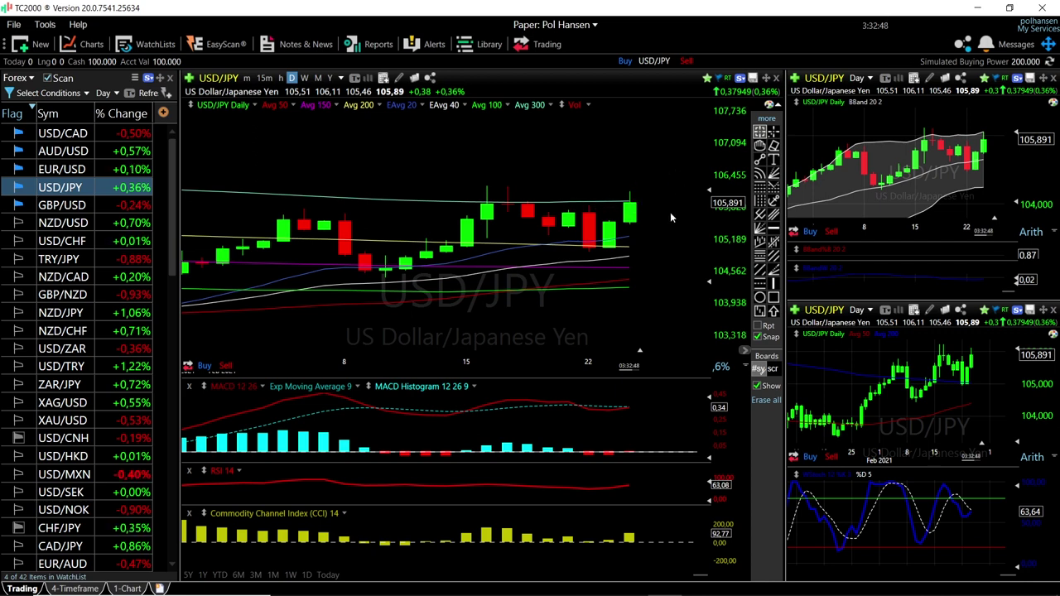
pyautogui.scroll(-3, 676, 251)
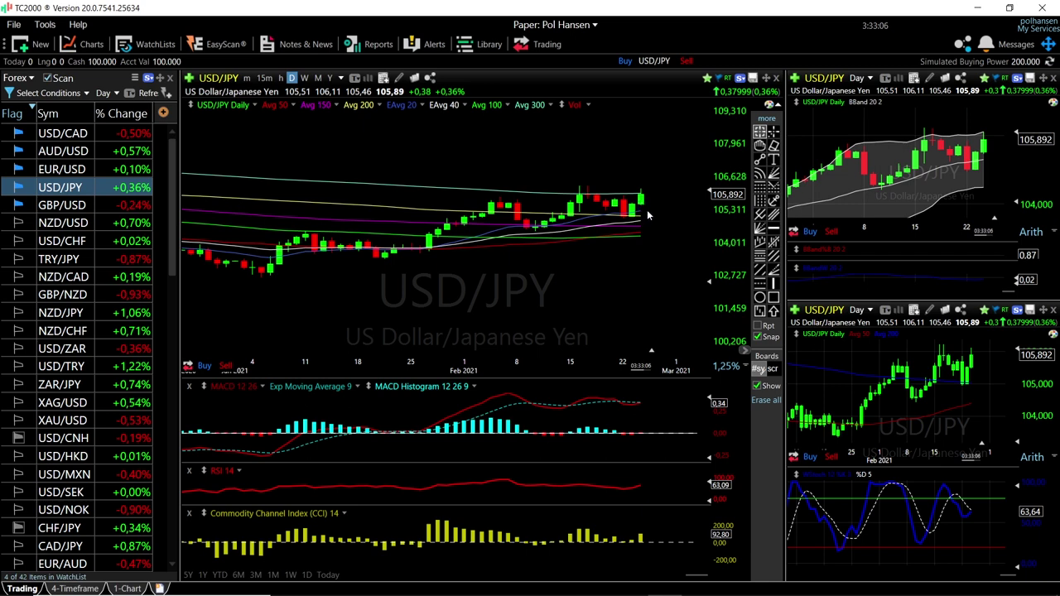
pyautogui.scroll(2, 647, 210)
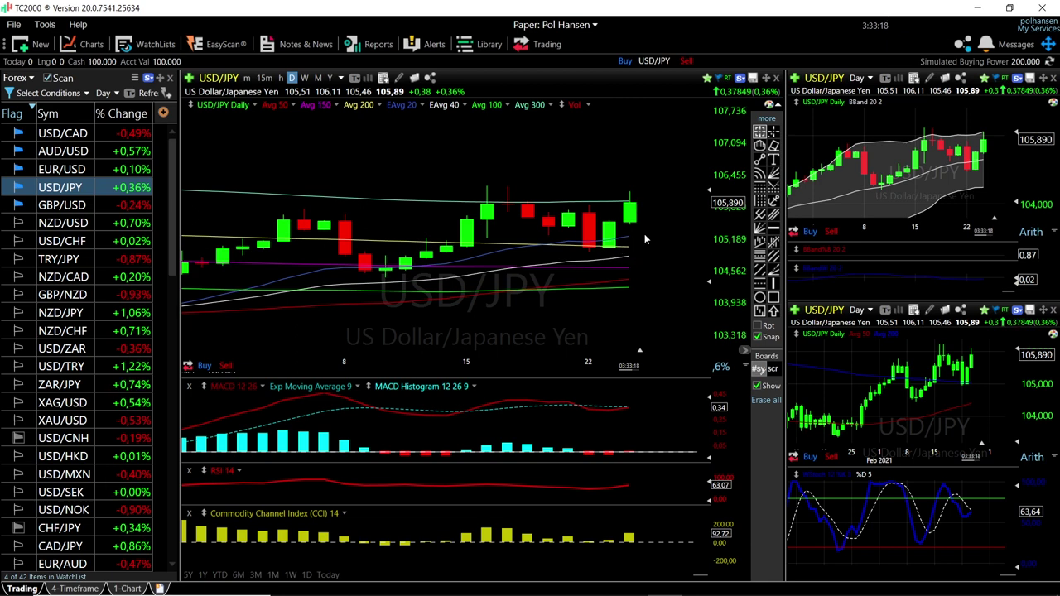
pyautogui.click(66, 169)
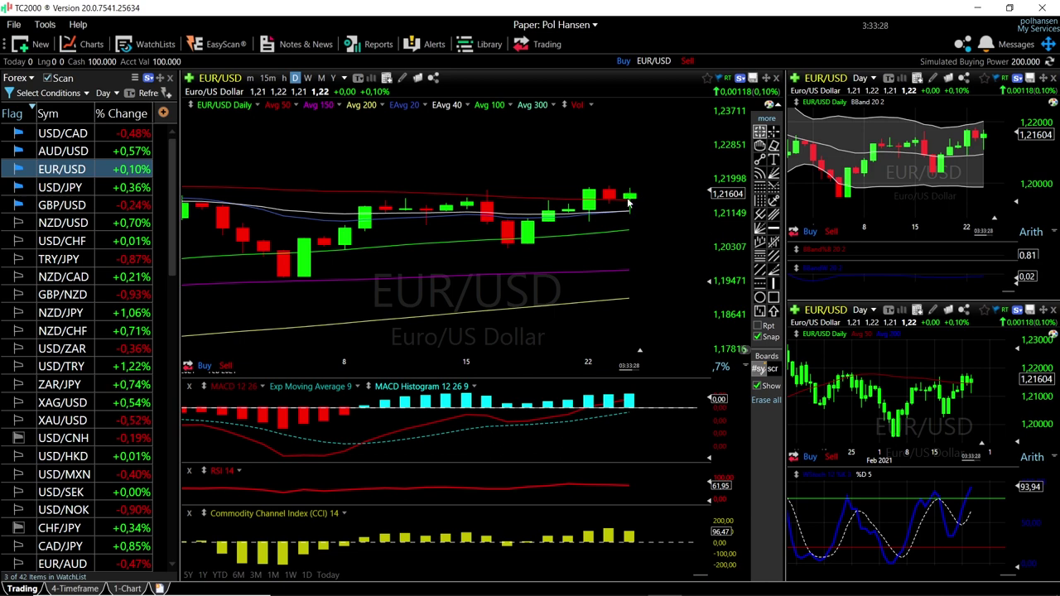
# Step: Zoom the EUR/USD chart out and read the bar values near 1.21600
pyautogui.scroll(-2, 658, 236)
pyautogui.scroll(-2, 658, 236)
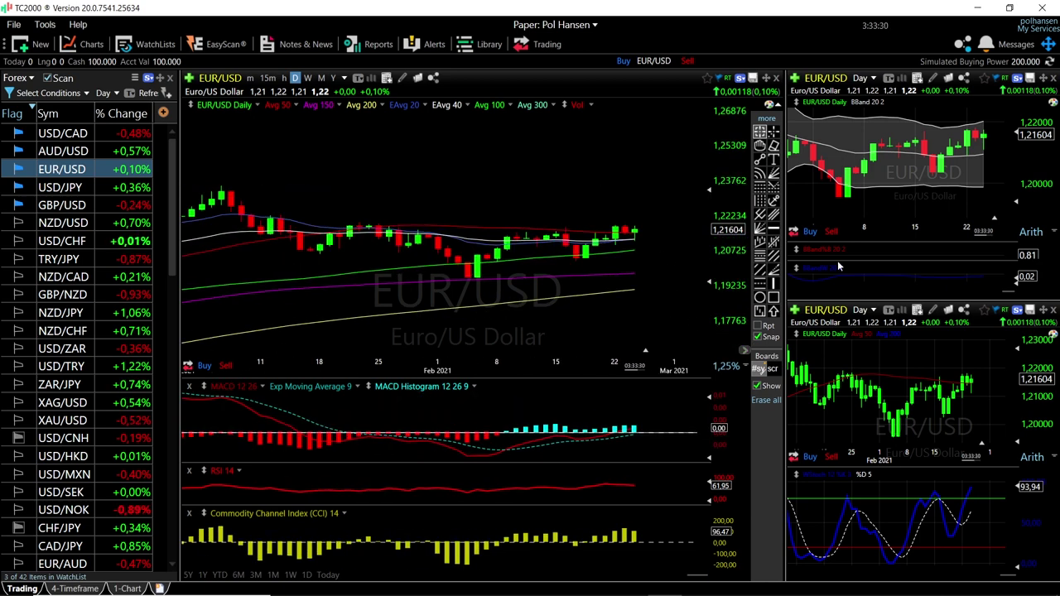
pyautogui.click(984, 122)
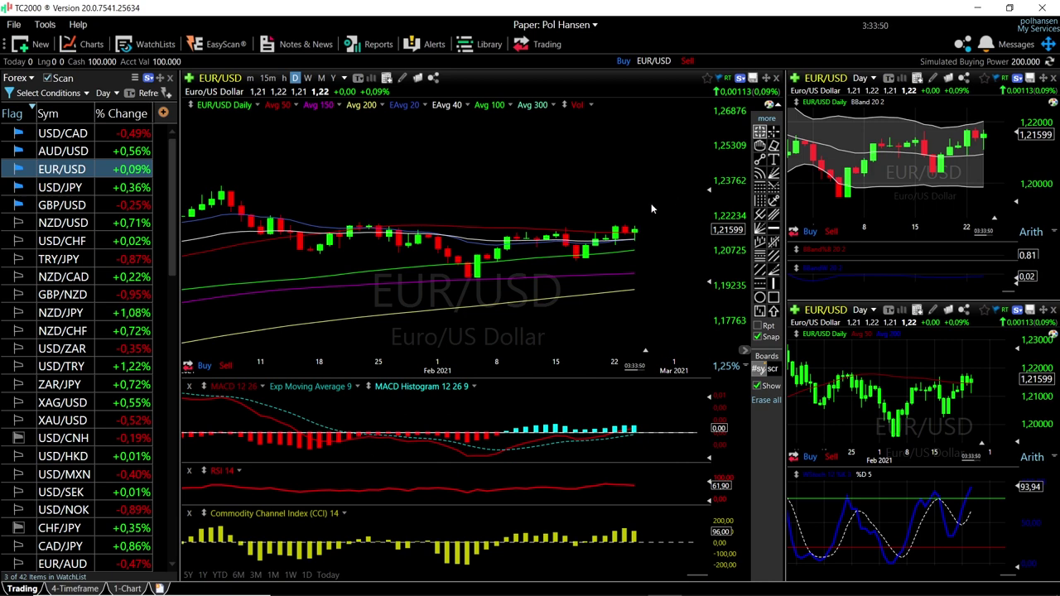
pyautogui.moveTo(230, 192); pyautogui.dragTo(231, 190)
# Step: Show AUD/USD on all charts and zoom to a longer date range near 0.79584
pyautogui.click(64, 154)
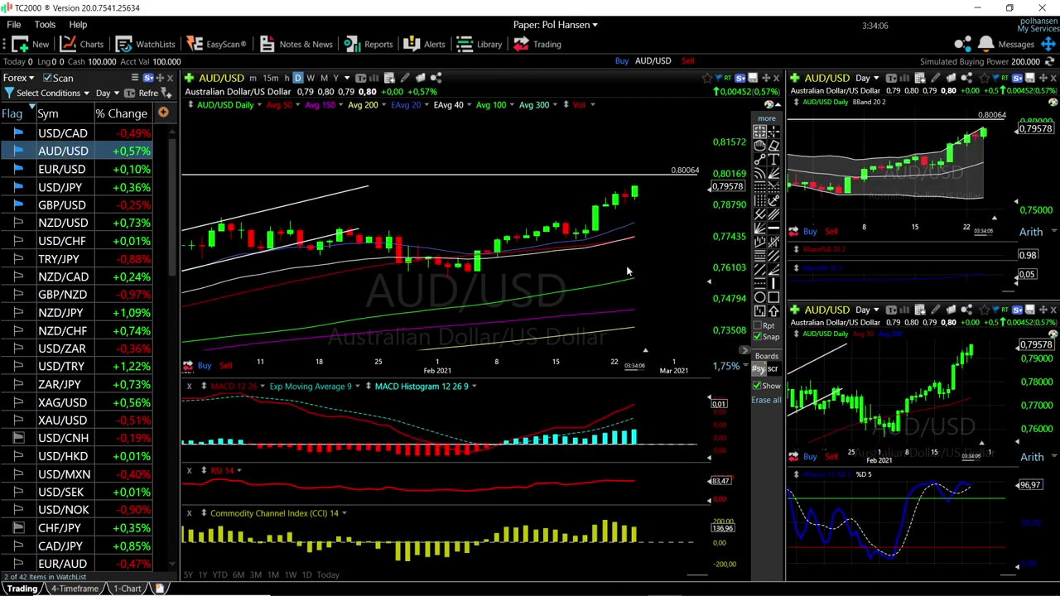
pyautogui.scroll(2, 654, 250)
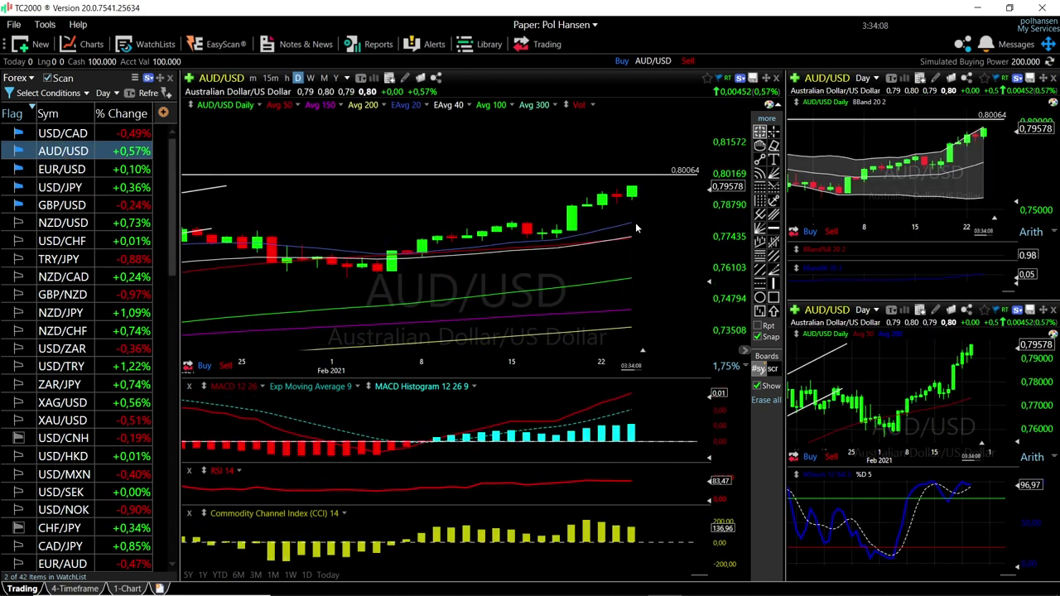
pyautogui.scroll(-3, 645, 253)
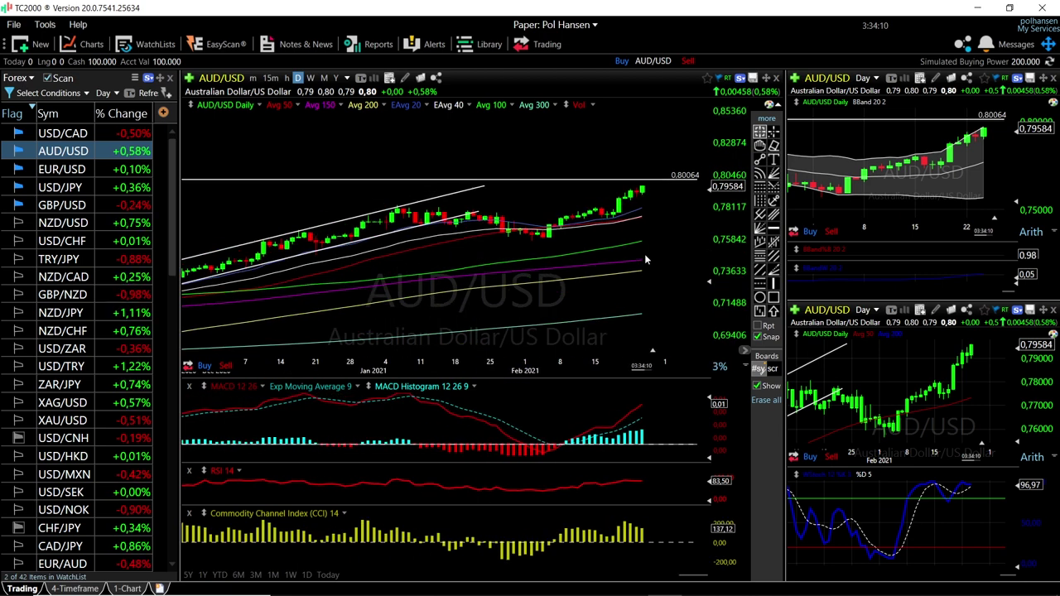
pyautogui.scroll(2, 646, 261)
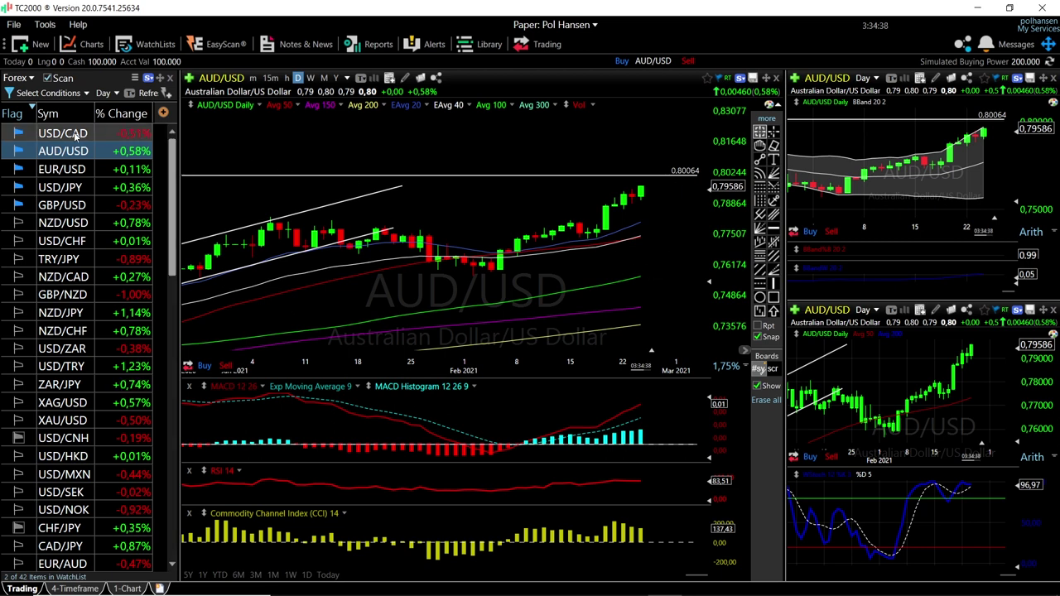
# Step: Select USD/CAD, check its Bollinger chart bar values, and zoom out over a year's decline
pyautogui.press('Up')
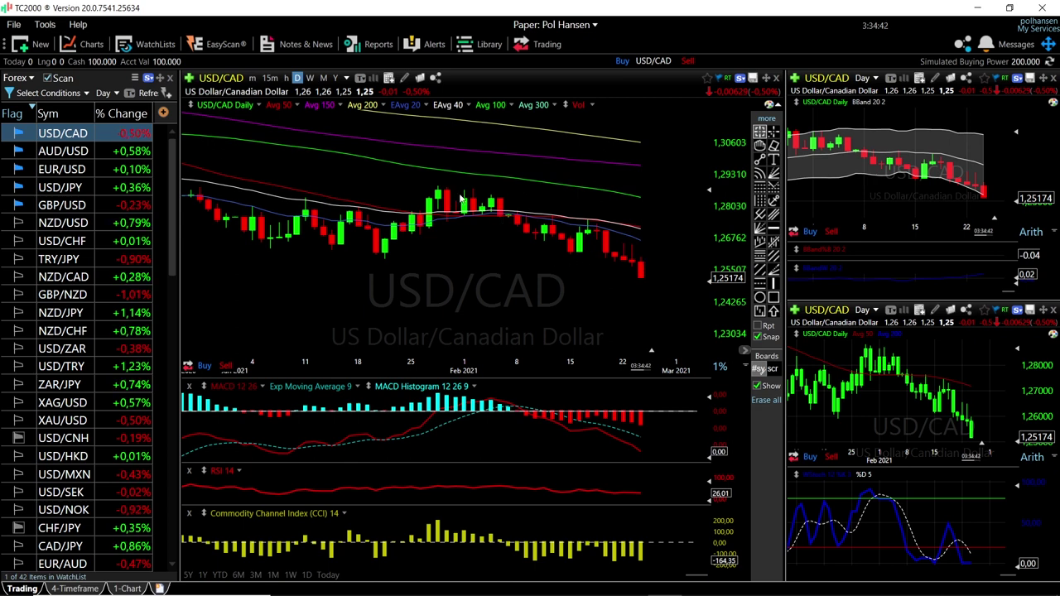
pyautogui.scroll(-2, 660, 292)
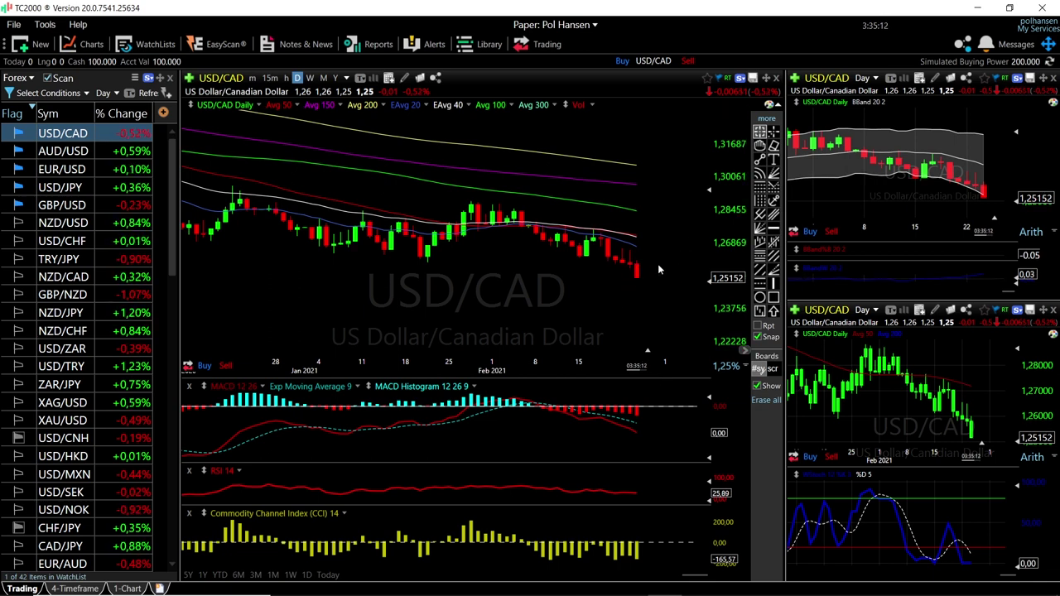
pyautogui.click(984, 167)
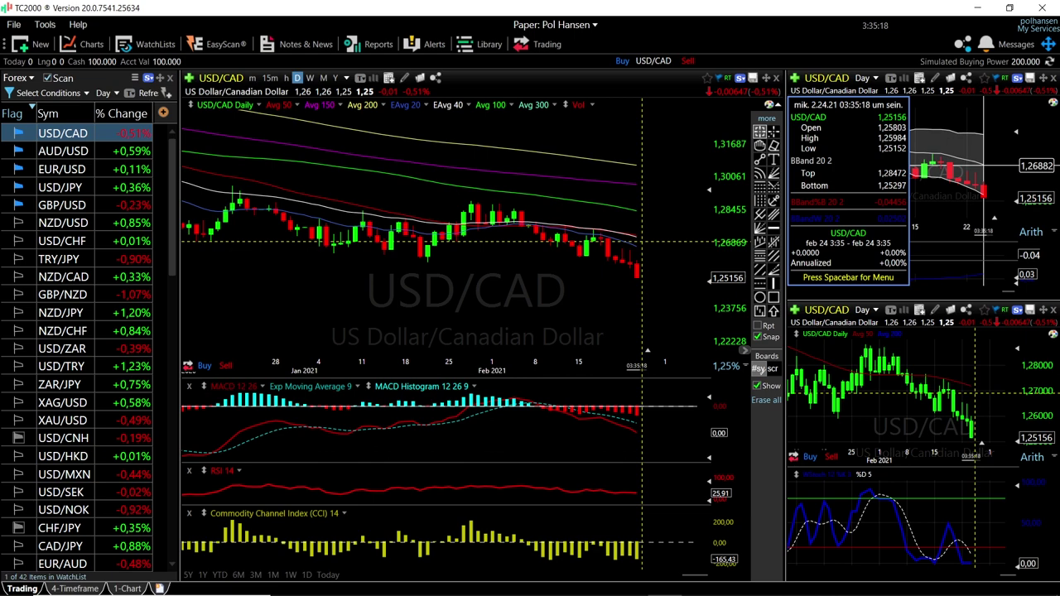
pyautogui.click(986, 170)
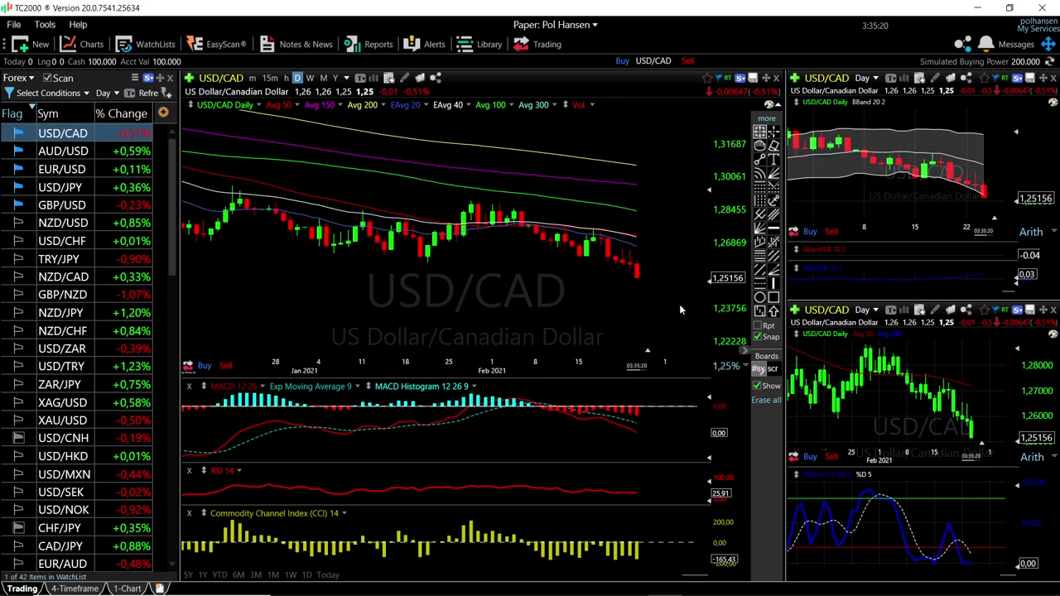
pyautogui.scroll(-5, 679, 297)
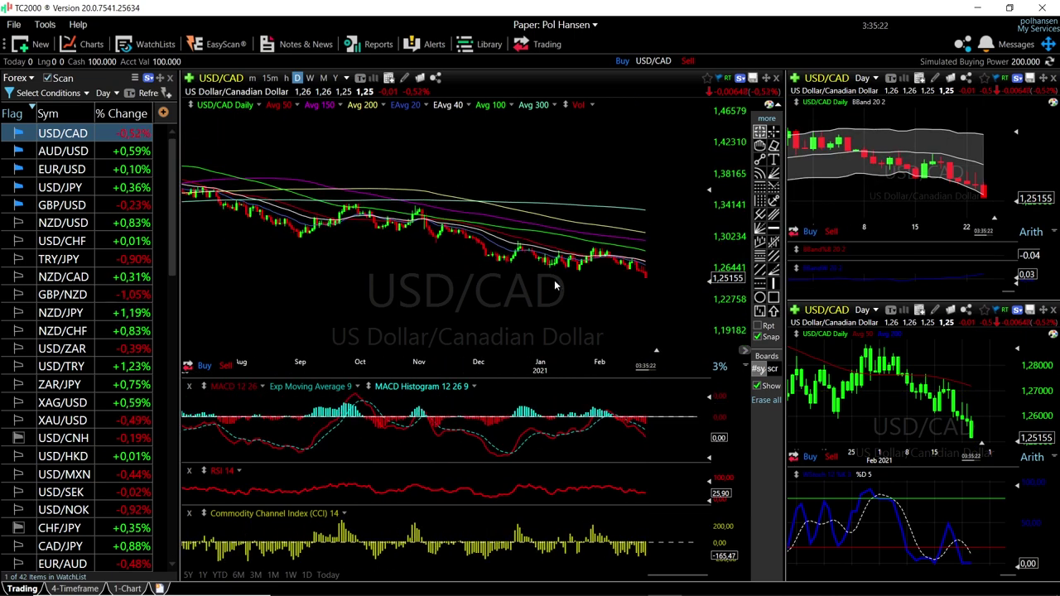
pyautogui.scroll(-2, 552, 279)
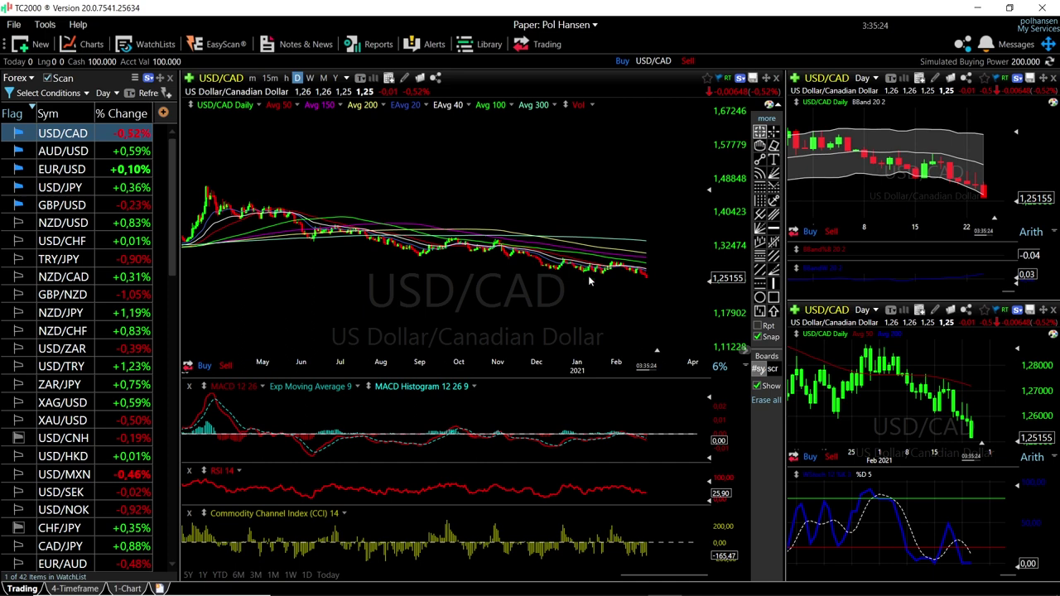